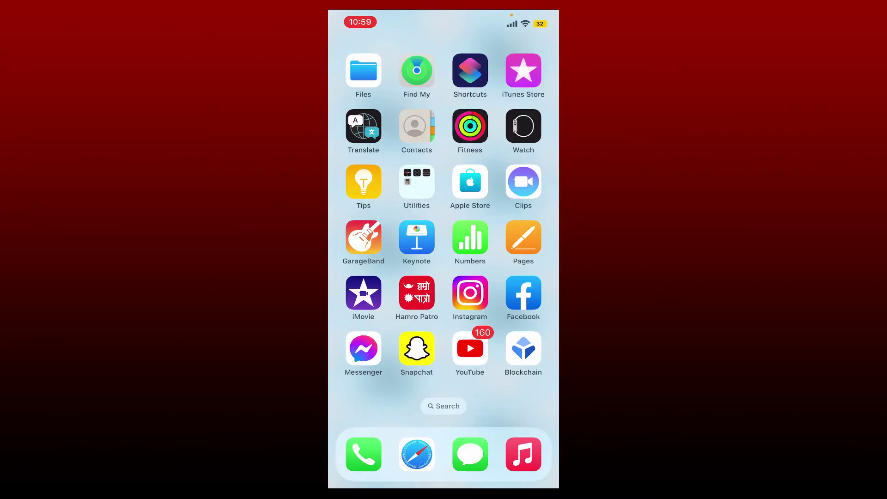
# - Swipe two home screen pages left to reach the Life360 icon
pyautogui.moveTo(513, 278); pyautogui.dragTo(374, 277)
pyautogui.moveTo(512, 277); pyautogui.dragTo(374, 277)
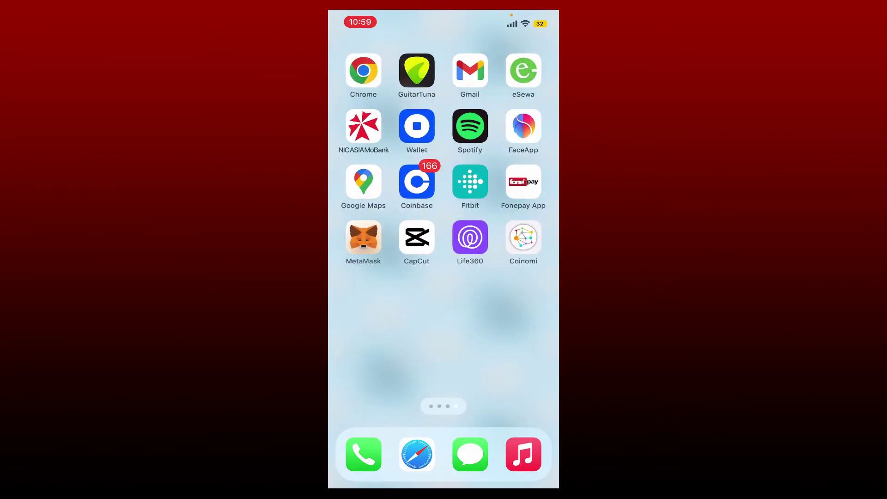
# - Launch Life360 and save a new circle named "Rupa's Circle" from the circle list
pyautogui.click(470, 237)
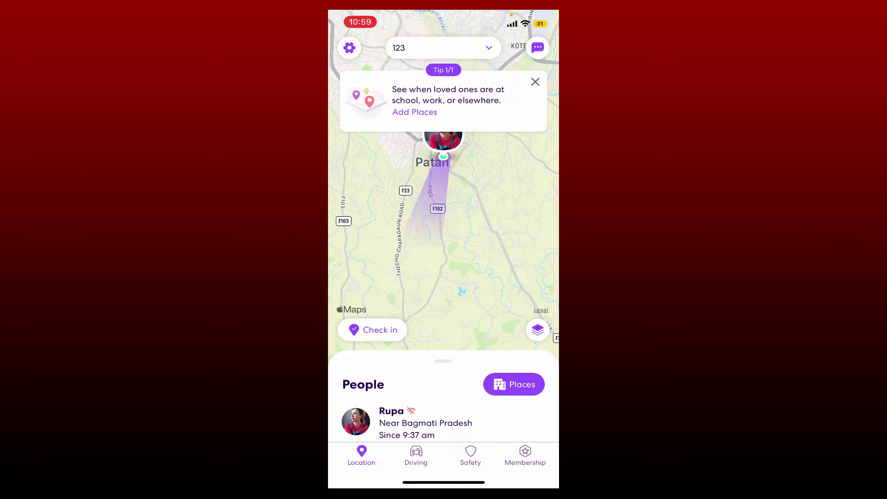
pyautogui.click(438, 47)
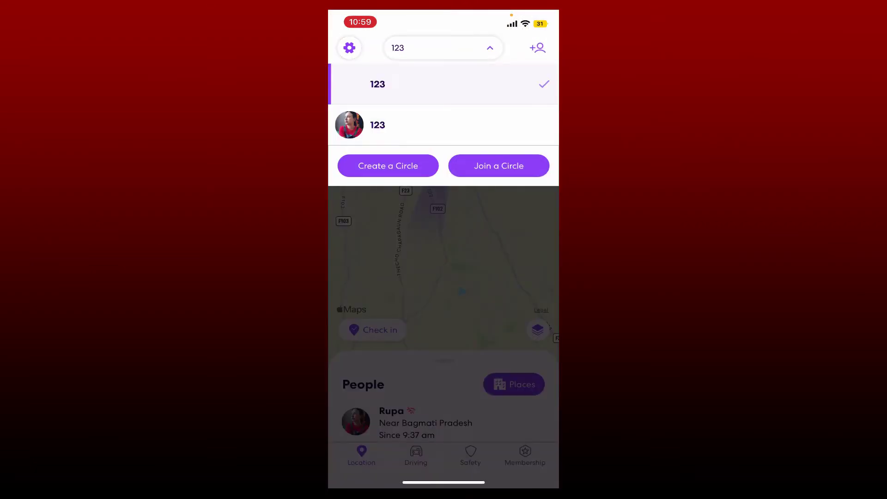
pyautogui.click(388, 166)
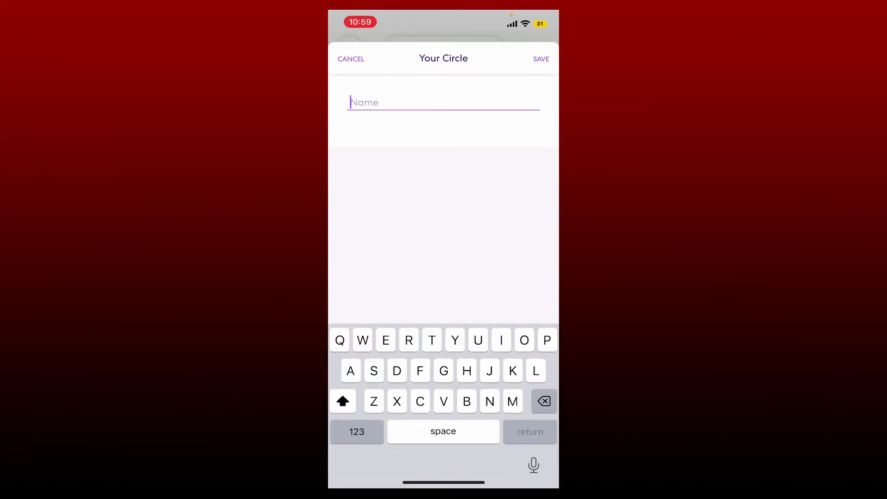
pyautogui.write("Rupa's Circle")
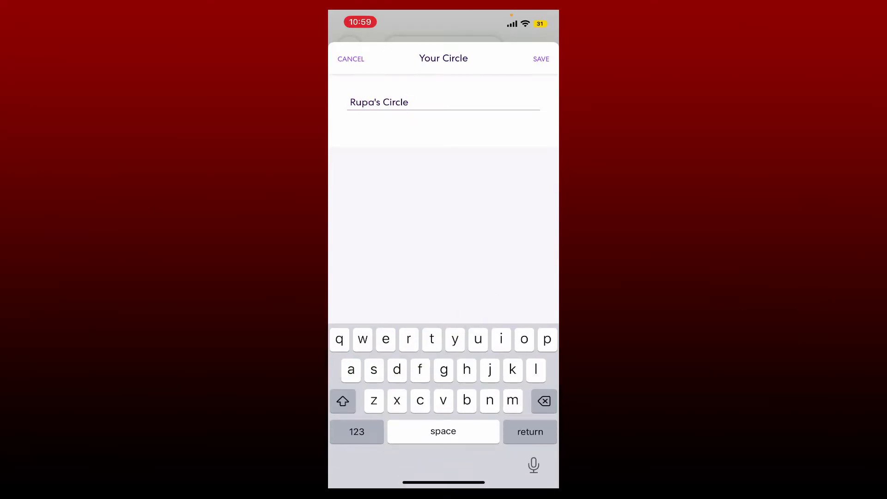
pyautogui.click(541, 59)
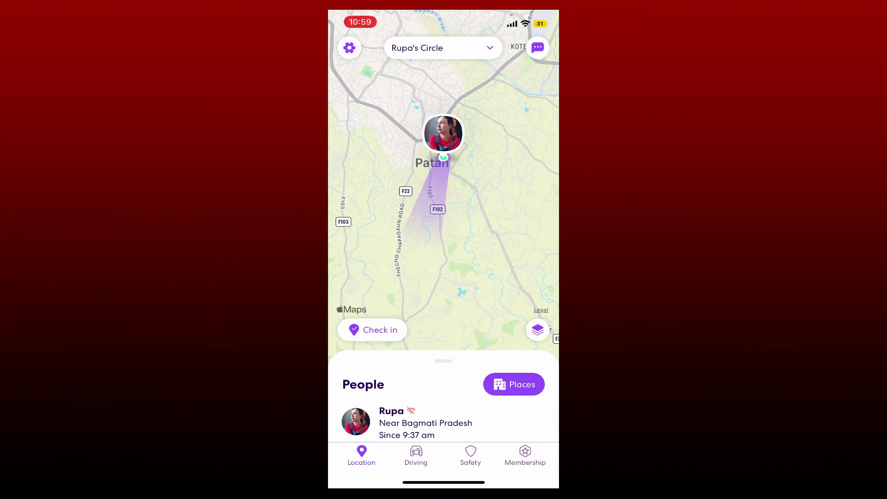
# - Pan the map and expand the People sheet to show Add a new Member
pyautogui.moveTo(444, 207); pyautogui.dragTo(444, 257)
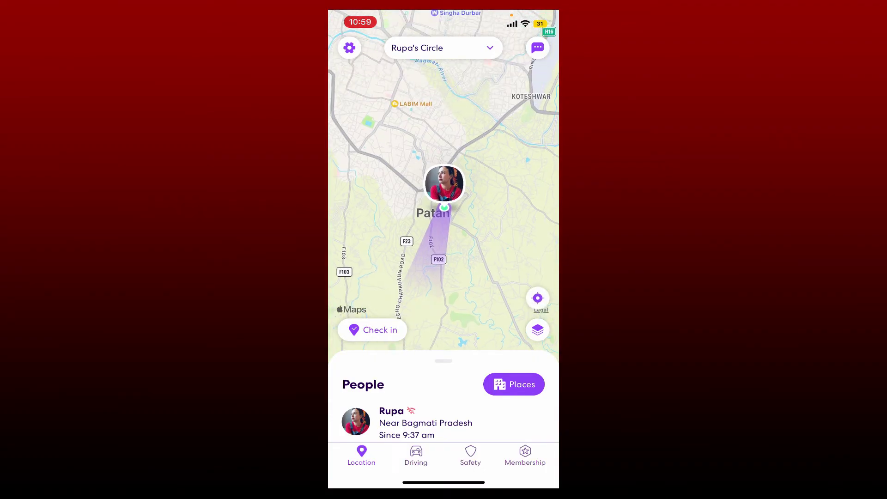
pyautogui.moveTo(444, 361); pyautogui.dragTo(443, 298)
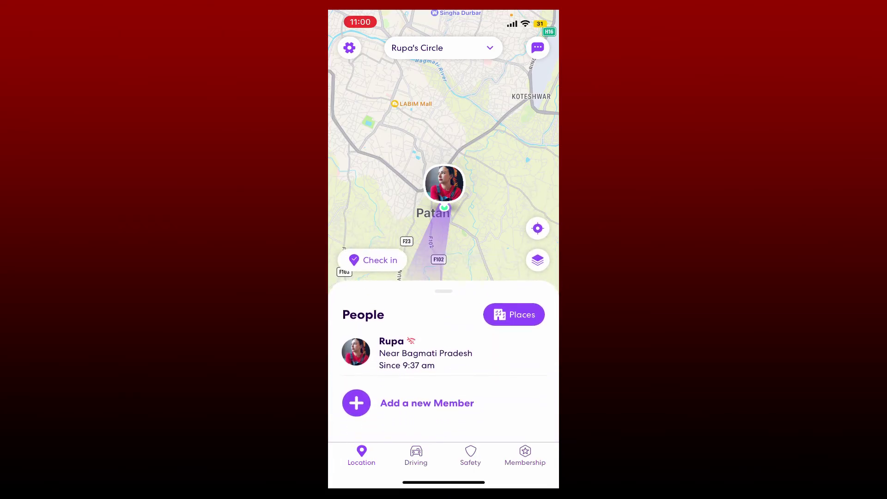
pyautogui.click(427, 410)
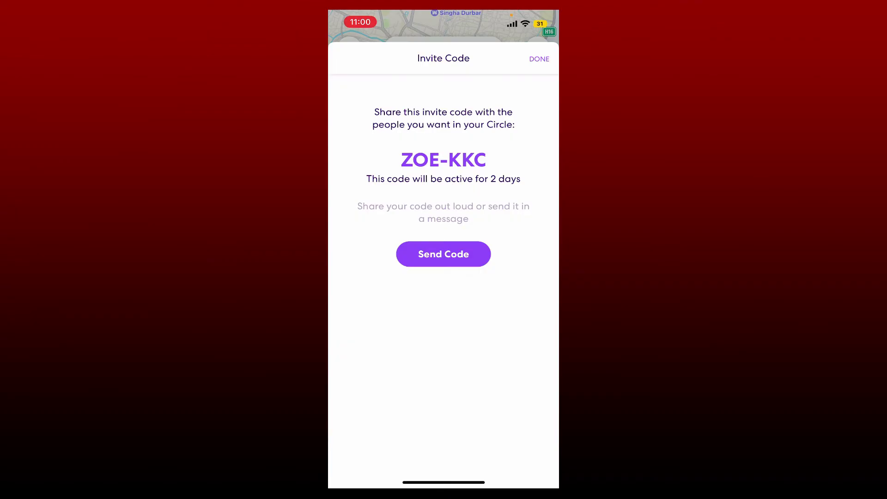
pyautogui.click(444, 254)
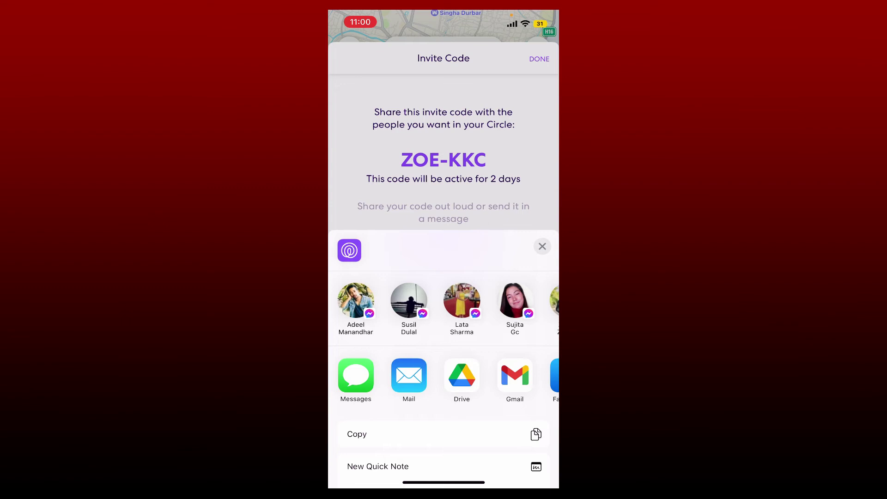
pyautogui.hscroll(2, 444, 377)
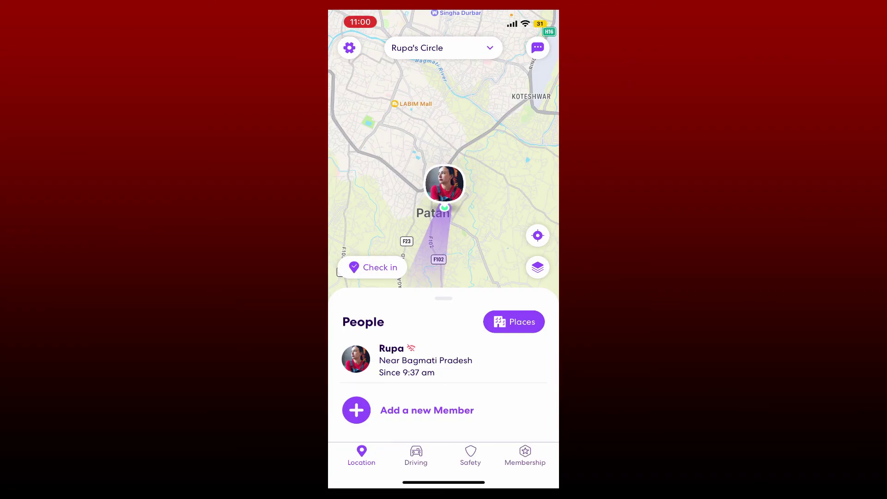
# - Swipe up from the bottom edge to leave Life360 for the home screen
pyautogui.moveTo(444, 481); pyautogui.dragTo(444, 278)
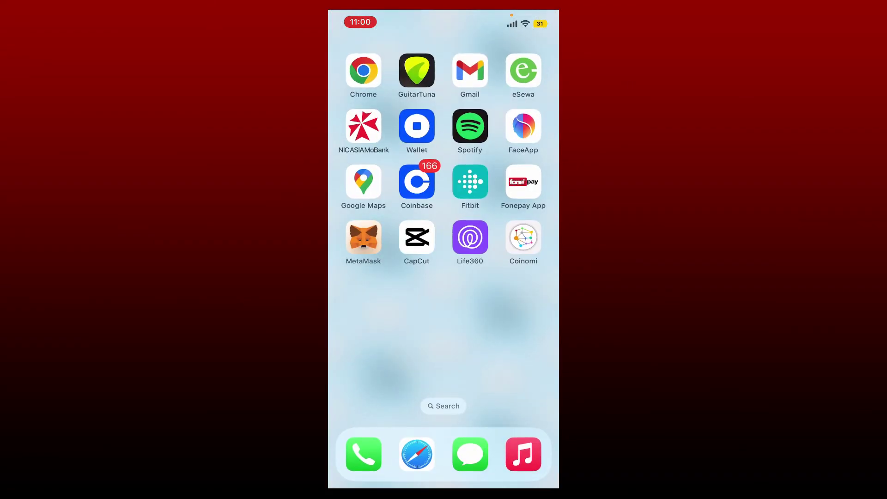